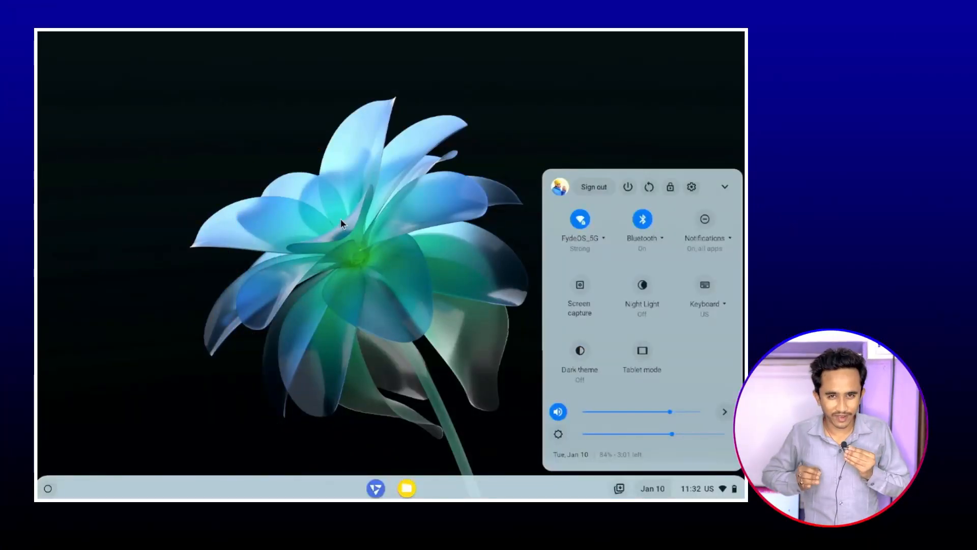
# Dismiss the desktop menu, peek at the app launcher and briefly bring up Chromium.
pyautogui.rightClick(340, 219)
pyautogui.click(388, 276)
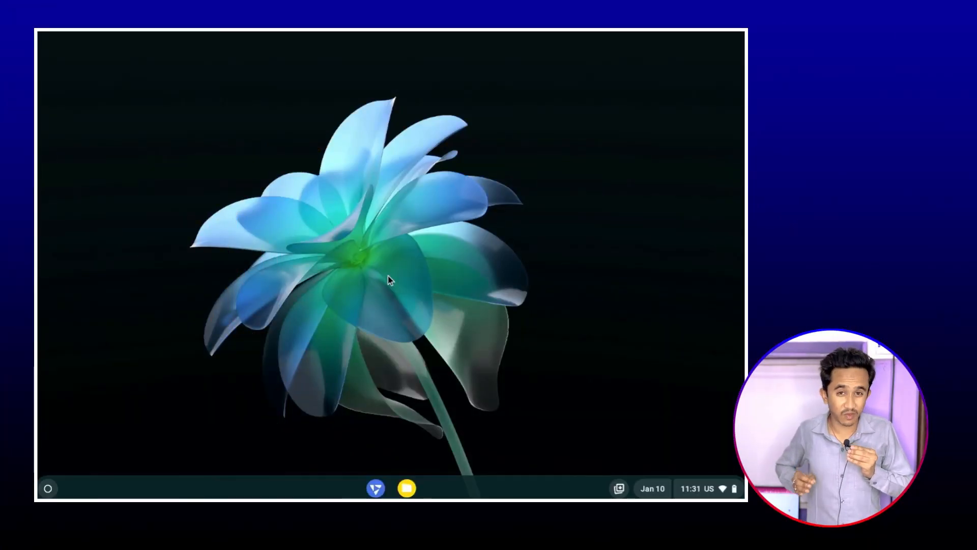
pyautogui.click(47, 489)
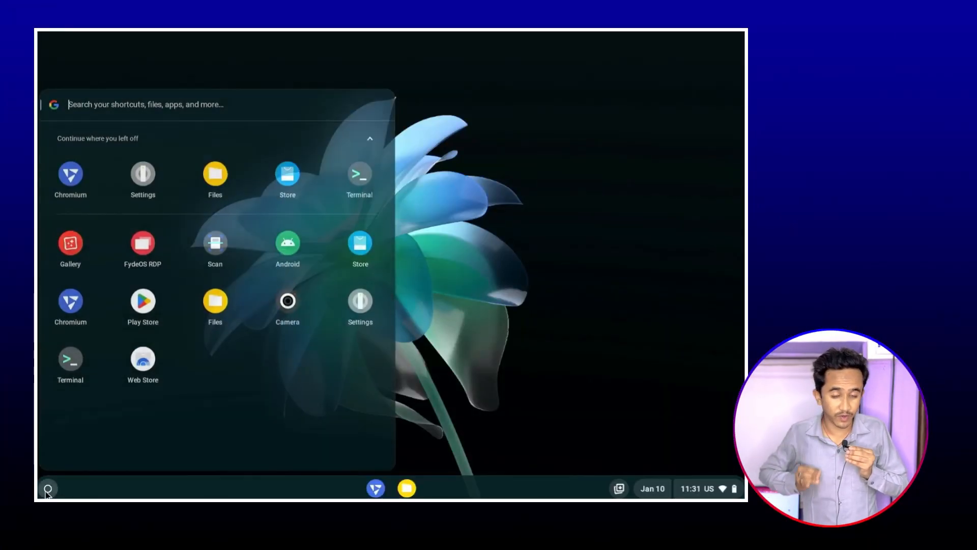
pyautogui.click(47, 490)
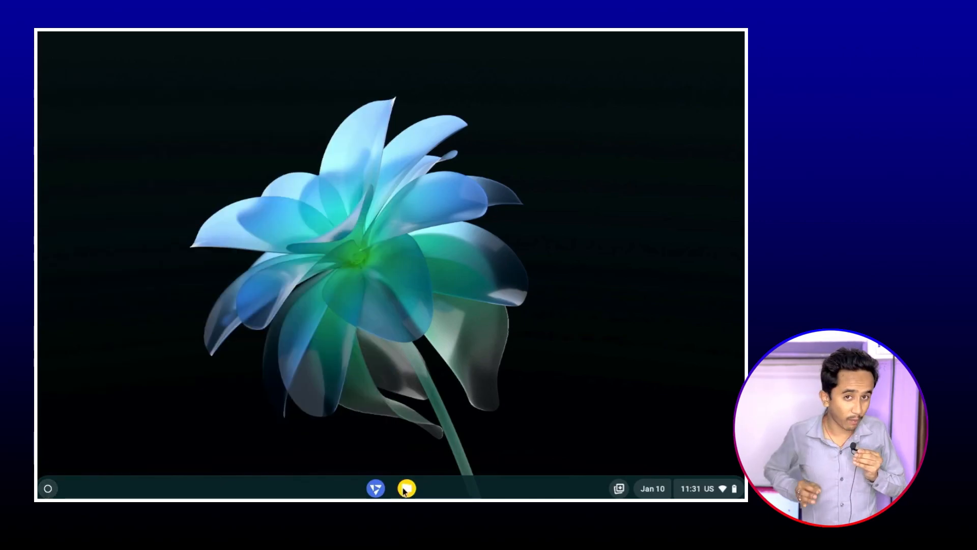
pyautogui.click(376, 489)
pyautogui.click(376, 489)
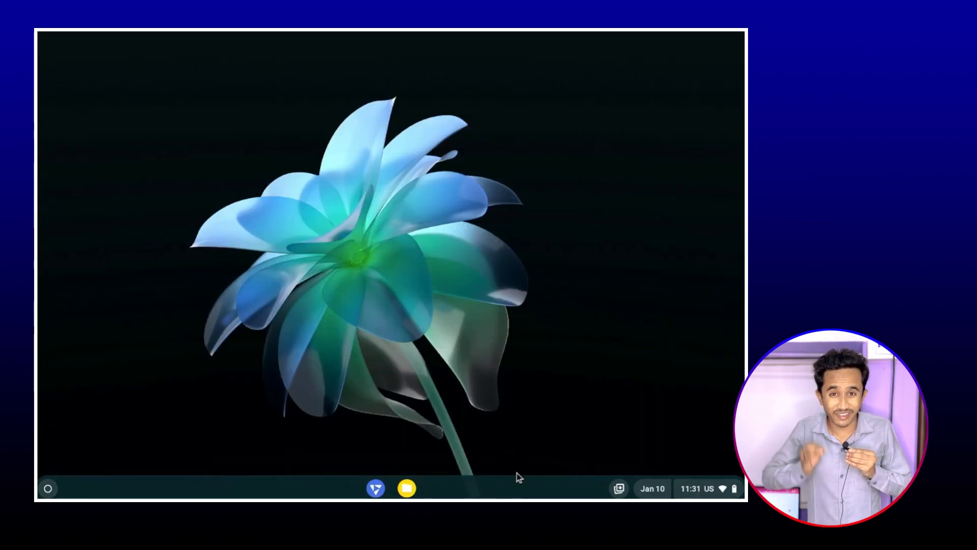
# Show the calendar popup and bring up Quick Settings for the dark theme toggle.
pyautogui.click(651, 486)
pyautogui.click(706, 489)
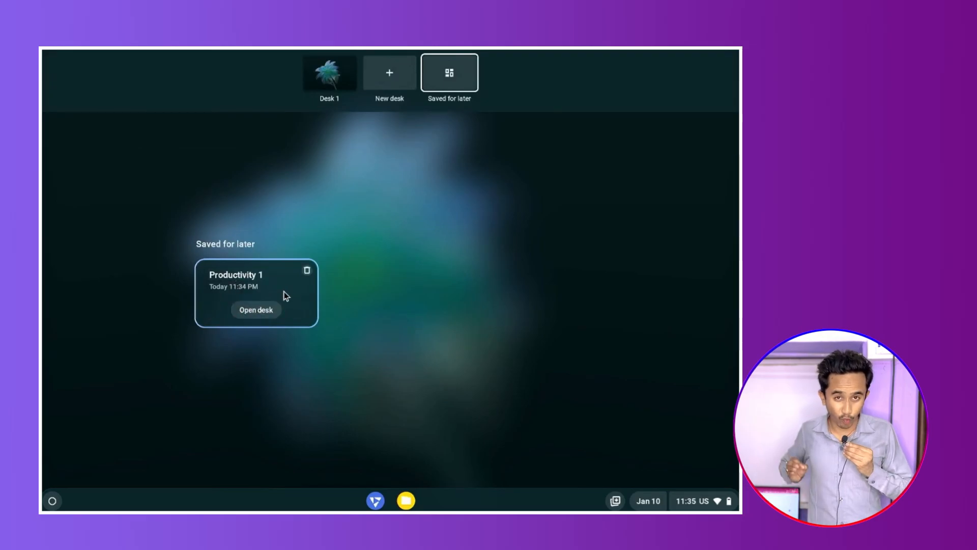
# Restore the saved Productivity 1 desk with its FydeOS community forum browser.
pyautogui.click(284, 295)
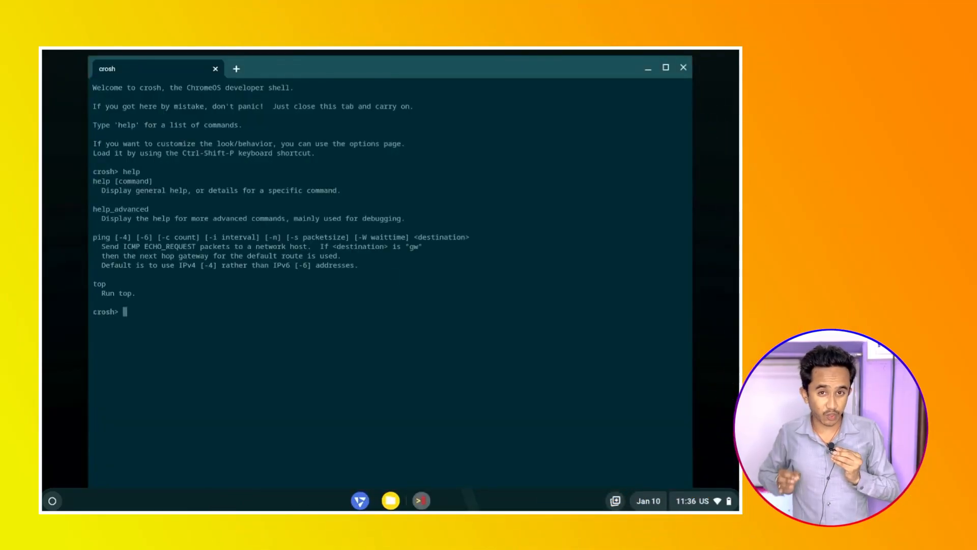
# Give crosh the Classic theme in terminal settings and review keyboard, behavior and SSH pages.
pyautogui.hotkey('ctrl', 'shift', 'p')
pyautogui.click(544, 194)
pyautogui.click(476, 194)
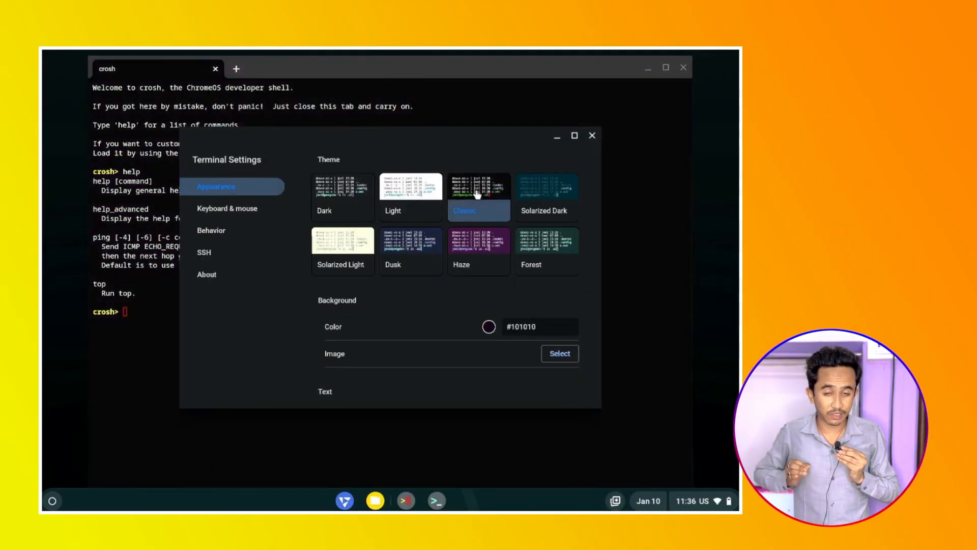
pyautogui.click(227, 207)
pyautogui.click(212, 229)
pyautogui.click(204, 252)
pyautogui.click(590, 136)
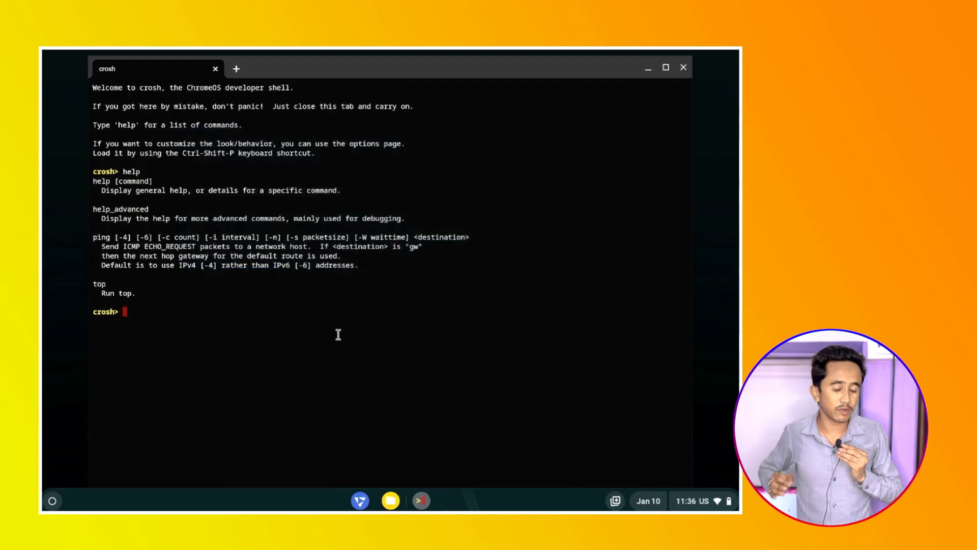
# Launch a penguin Linux shell from Terminal and run neofetch showing Debian system info.
pyautogui.press('super')
pyautogui.click(73, 364)
pyautogui.click(290, 194)
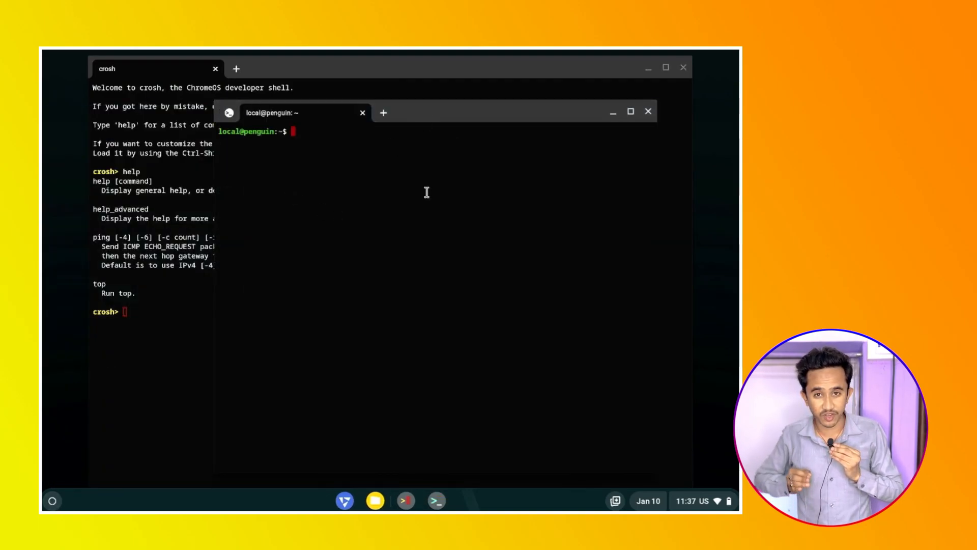
pyautogui.write('neofetch')
pyautogui.press('Return')
pyautogui.moveTo(382, 112); pyautogui.dragTo(428, 103)
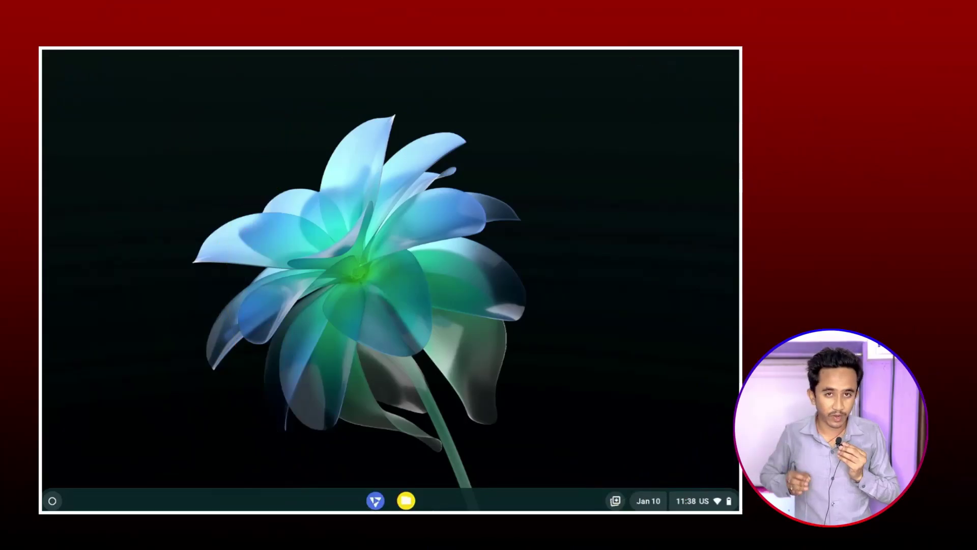
# In Files Downloads, move file_a.apk to Trash and view the Trash contents.
pyautogui.click(405, 500)
pyautogui.click(151, 170)
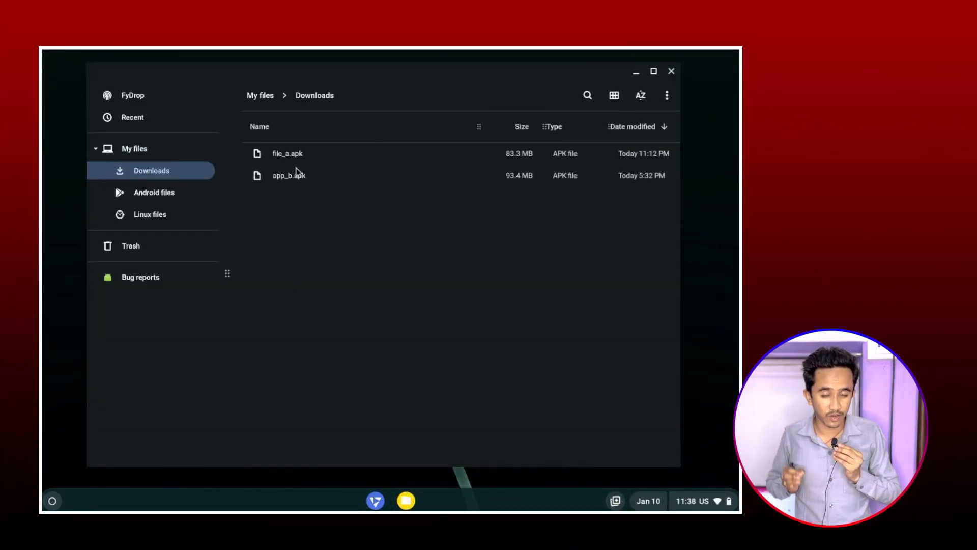
pyautogui.rightClick(356, 159)
pyautogui.click(400, 305)
pyautogui.click(130, 245)
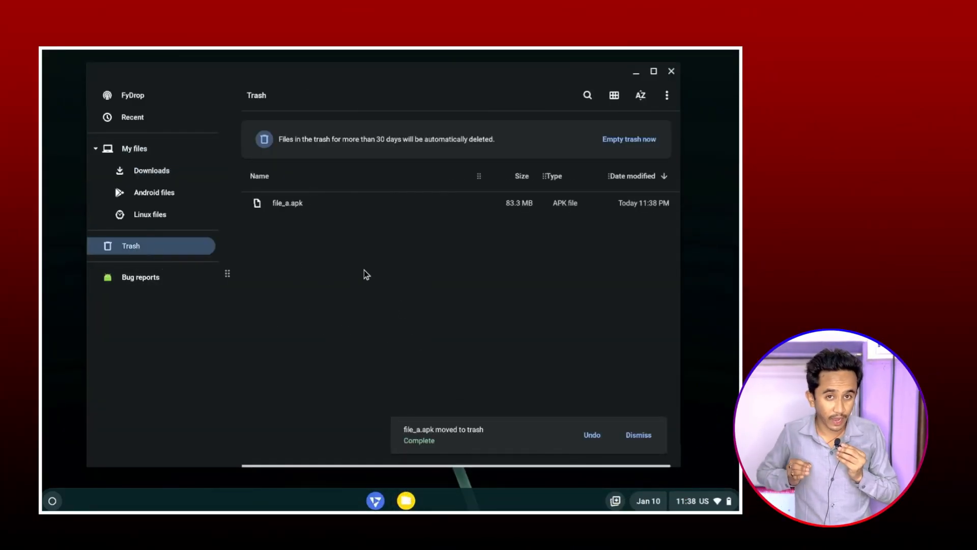